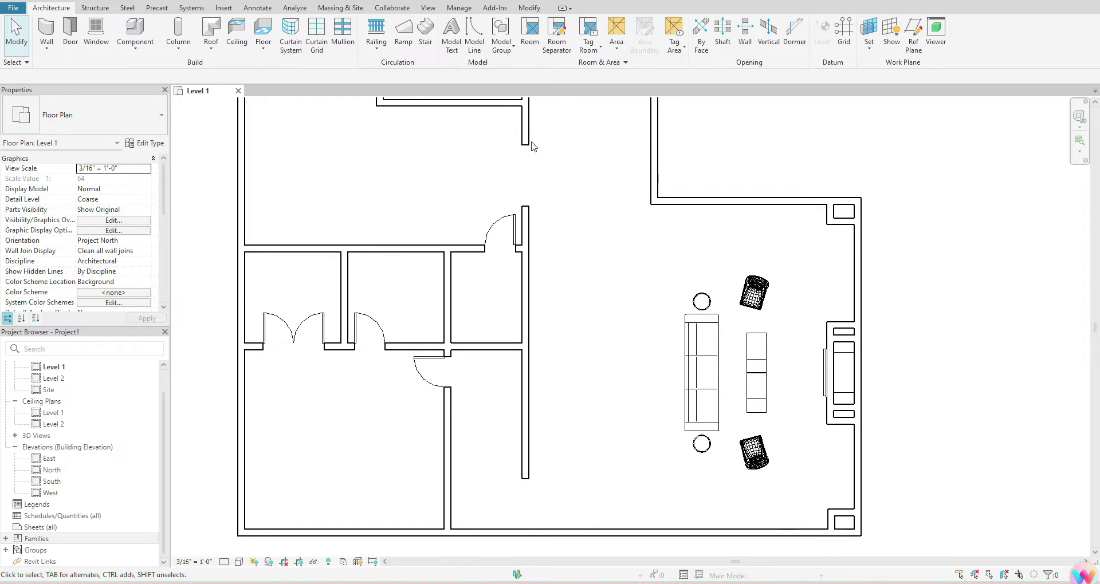
Step: Switch the ribbon to the View tab to reach the view-creation tools
click(430, 12)
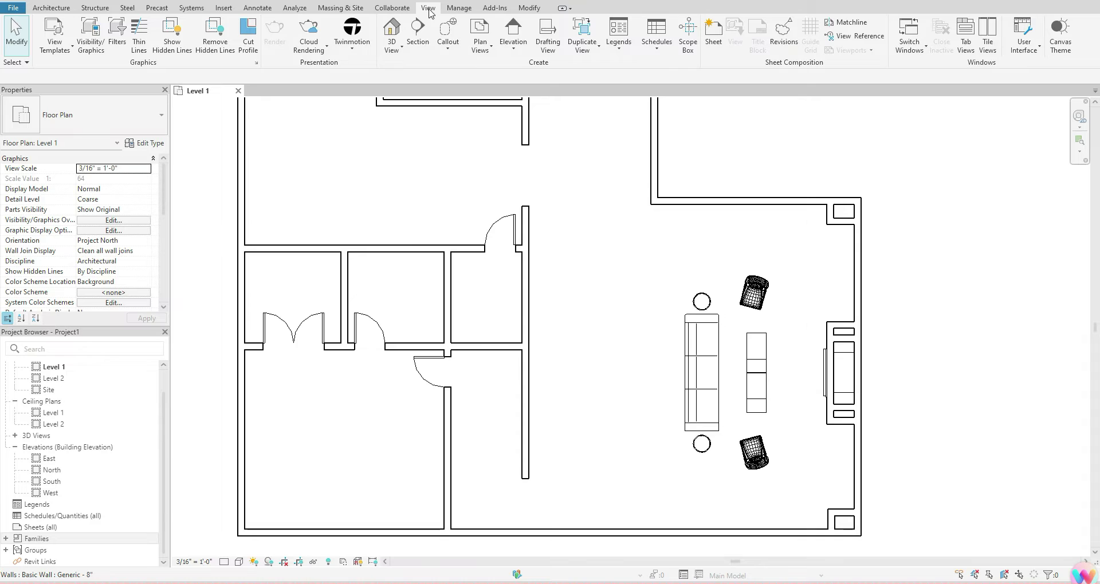
Step: Start the Elevation tool and drop down the Properties type selector
click(513, 27)
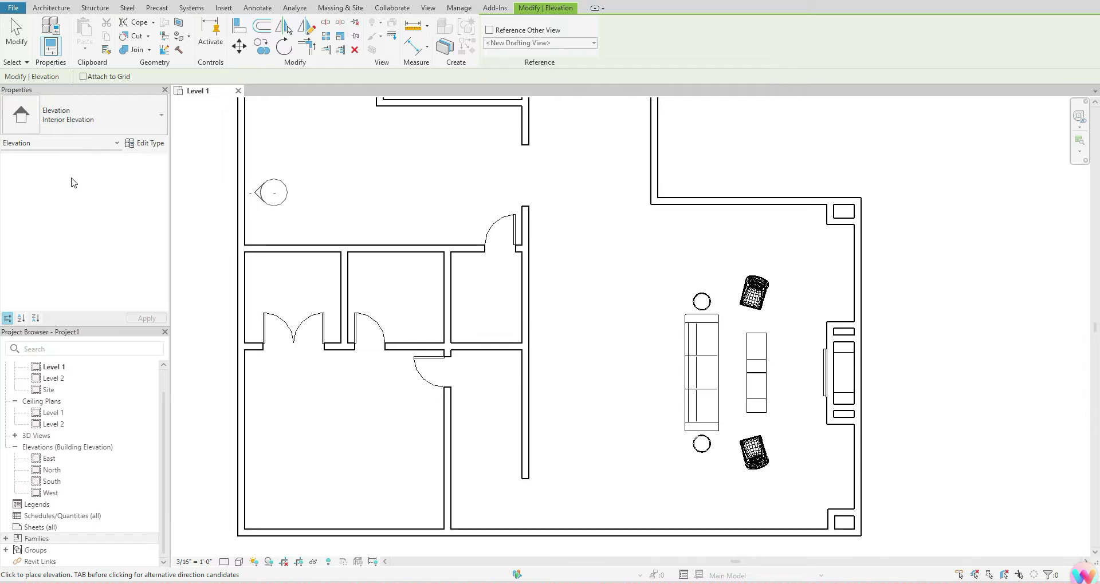
click(150, 120)
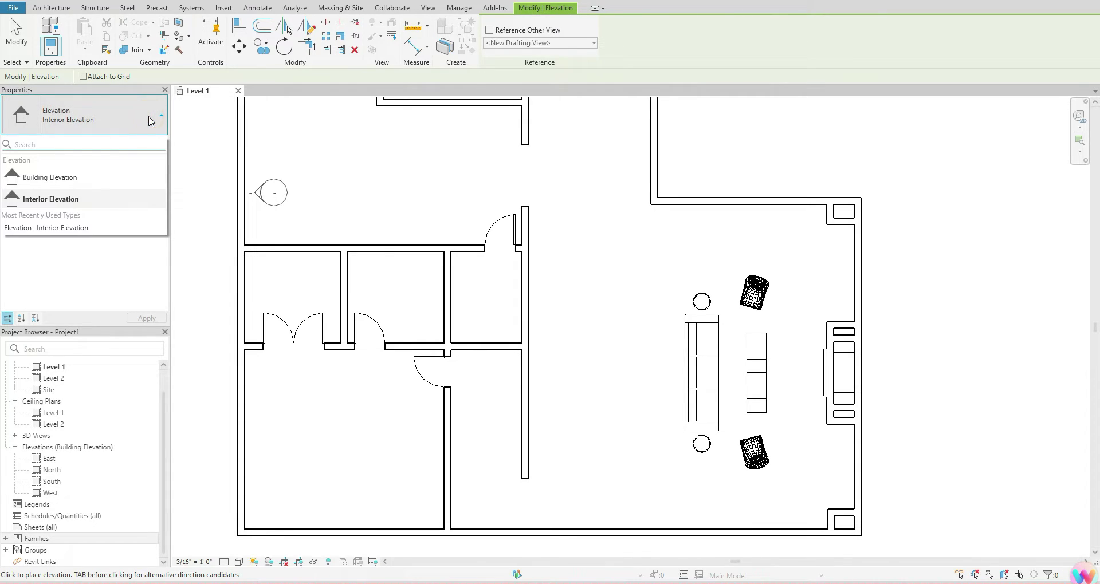
Step: Choose the Interior Elevation type and rotate the marker preview to another direction
click(103, 201)
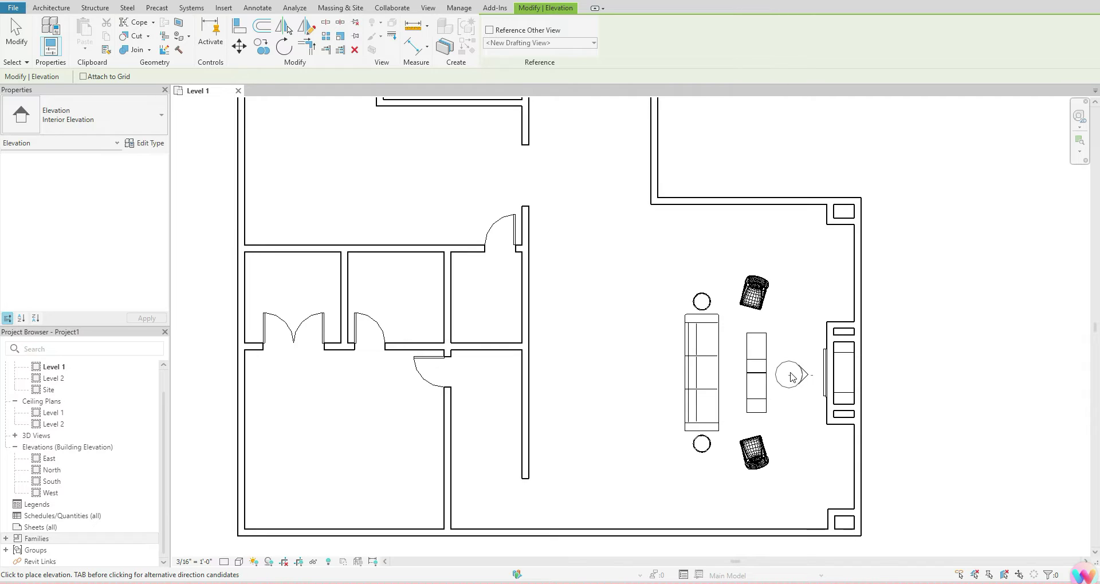
key(Tab)
key(Tab)
key(Tab)
Step: Place Elevation 1 - a in front of the fireplace, finish placing, and try opening it
click(792, 376)
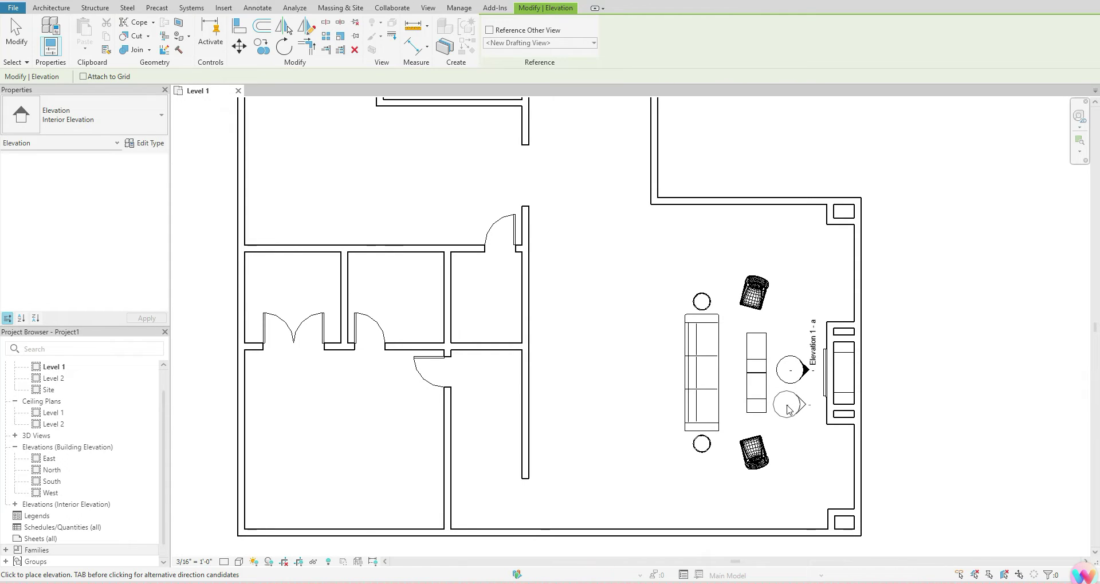
key(Escape)
key(Escape)
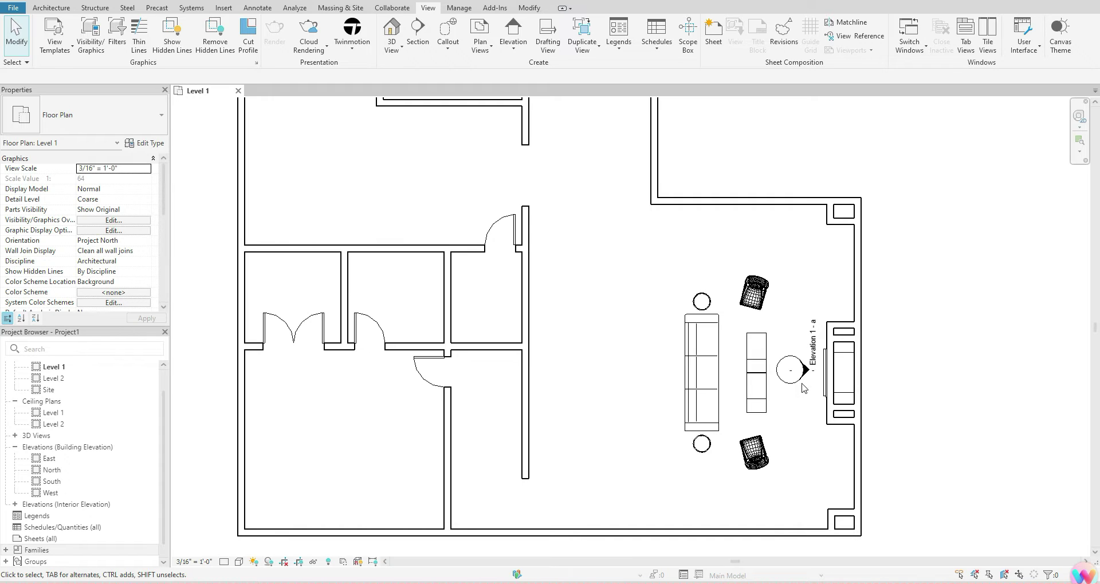
double_click(814, 365)
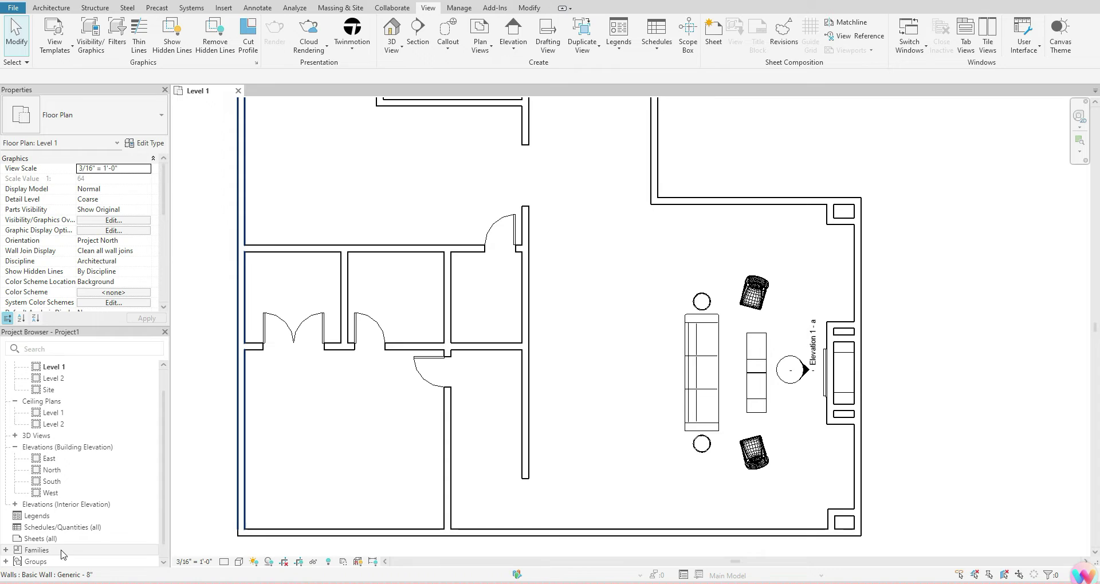
Step: Expand Families > Annotation Symbols to list the Elevation Mark Pointer_Circle types
click(6, 551)
click(6, 551)
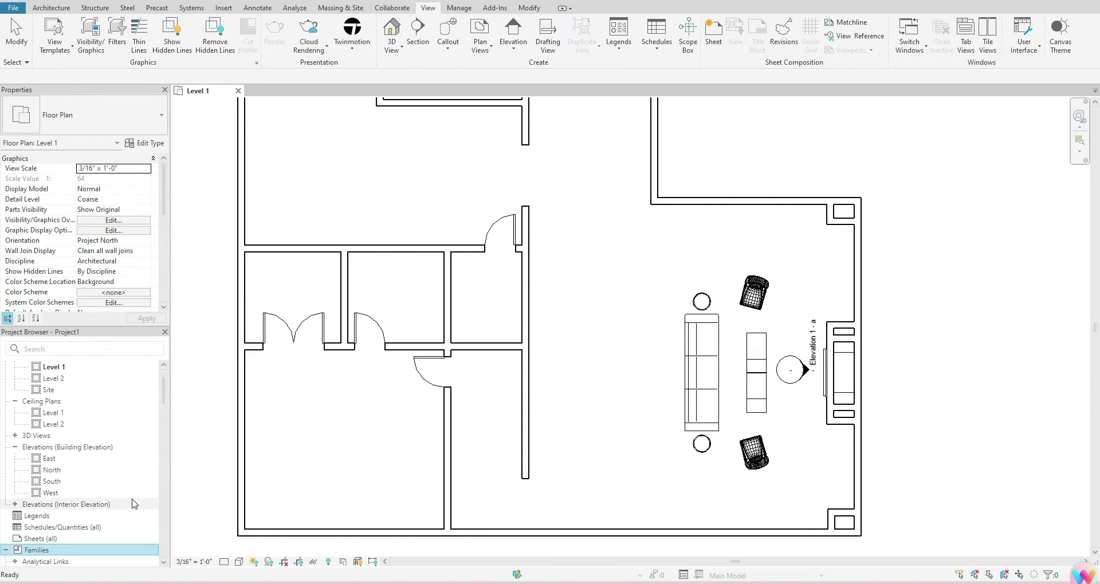
scroll(126, 497, down, 5)
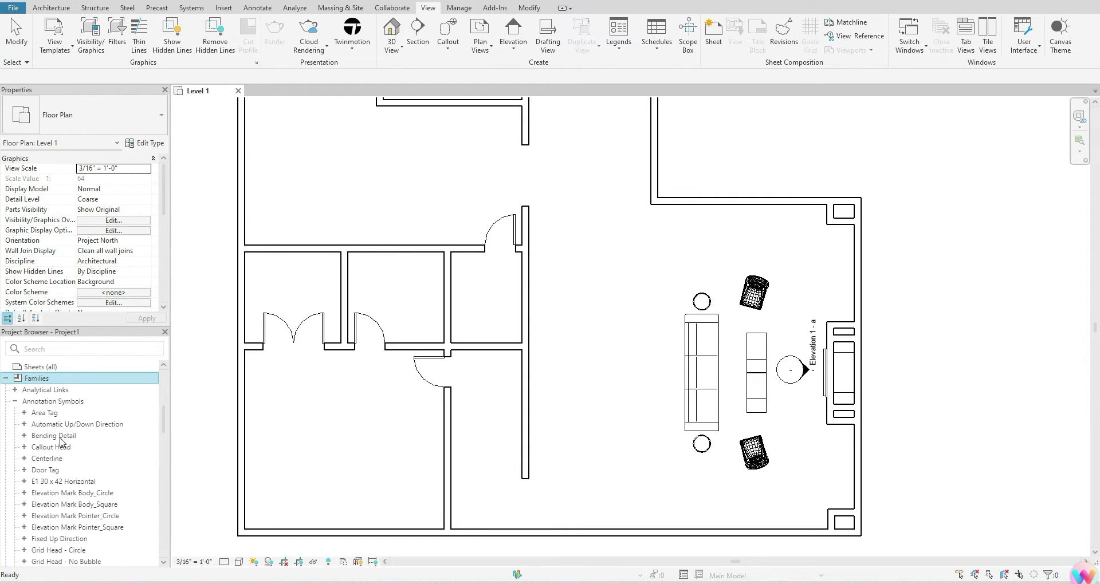
scroll(63, 448, down, 2)
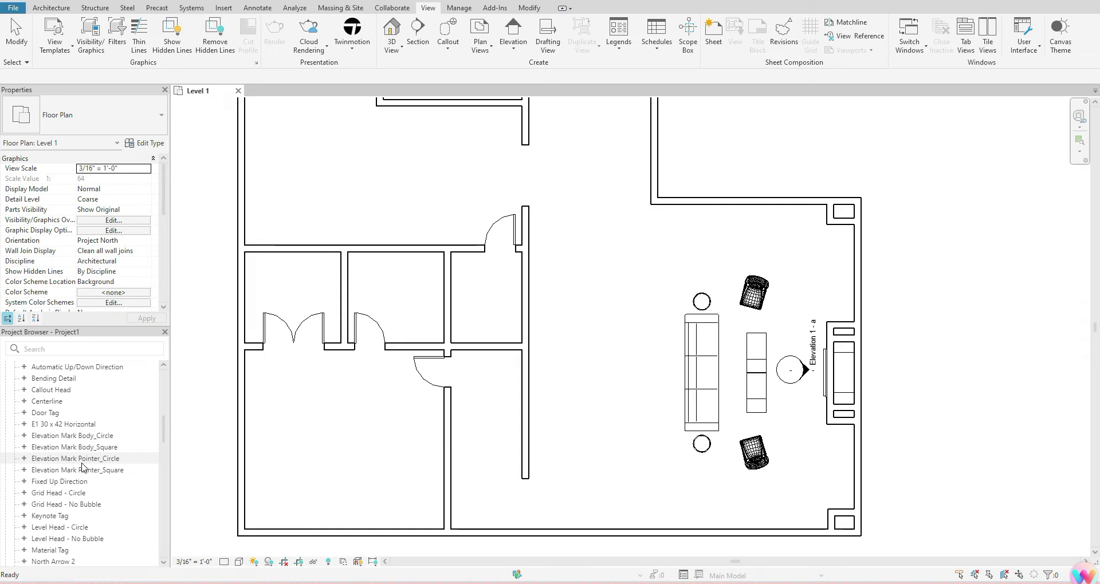
click(25, 459)
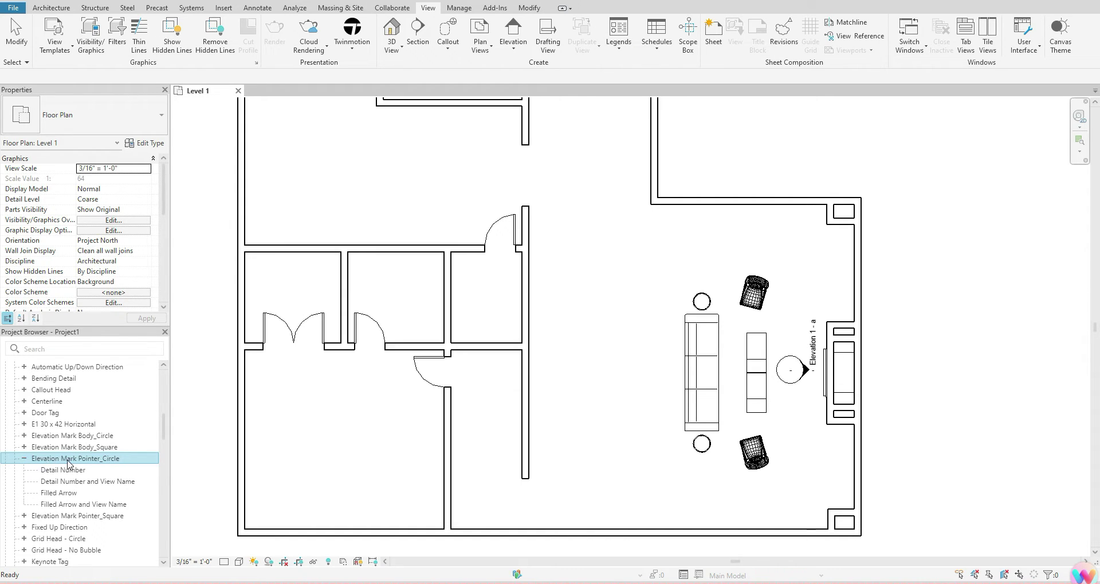
Step: Turn off View Name in the Filled Arrow and View Name type properties
click(78, 506)
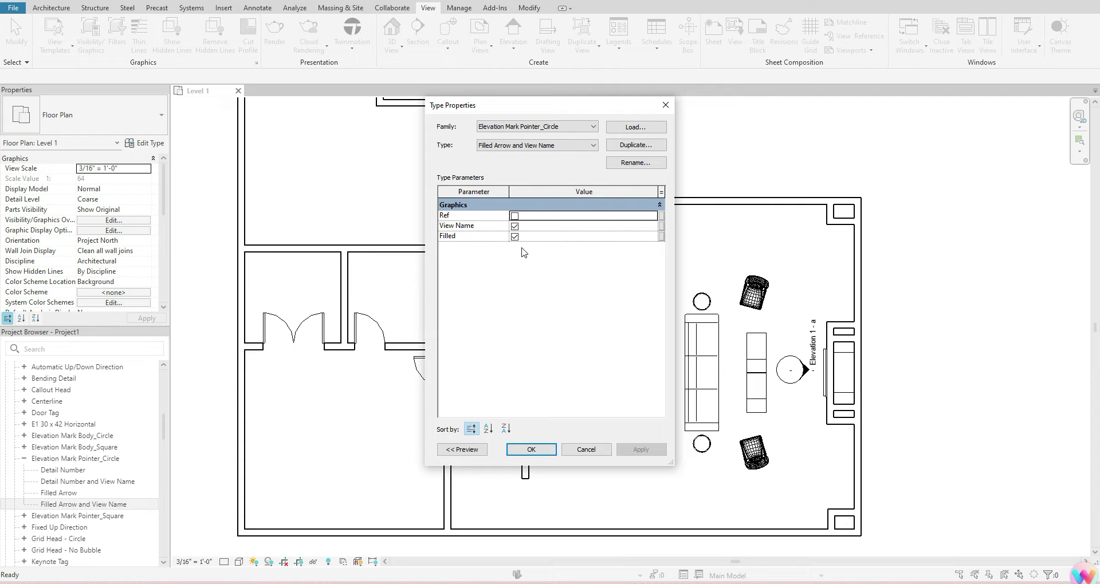
click(515, 227)
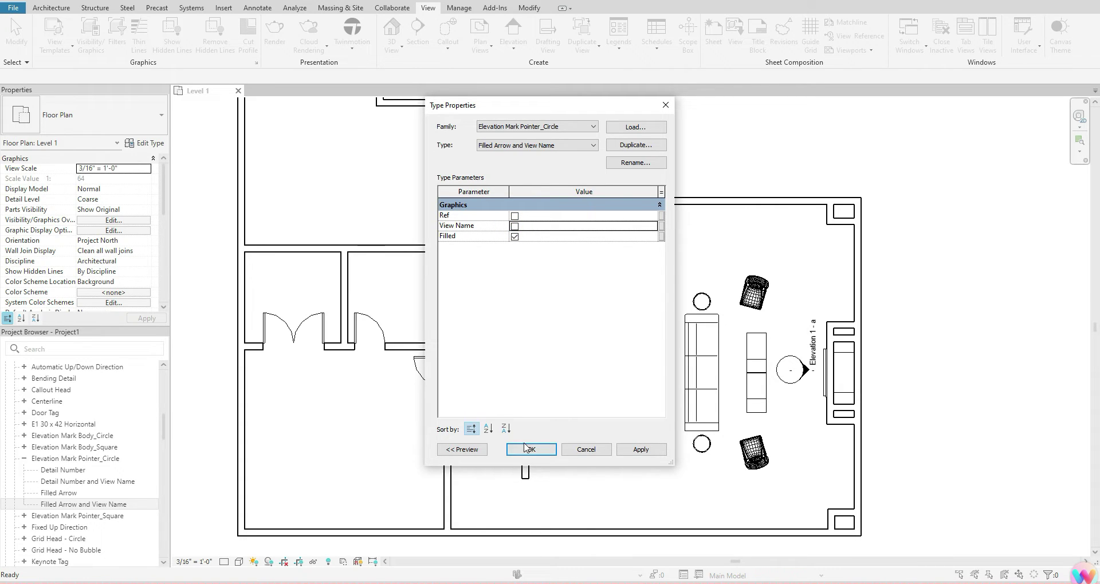
click(524, 449)
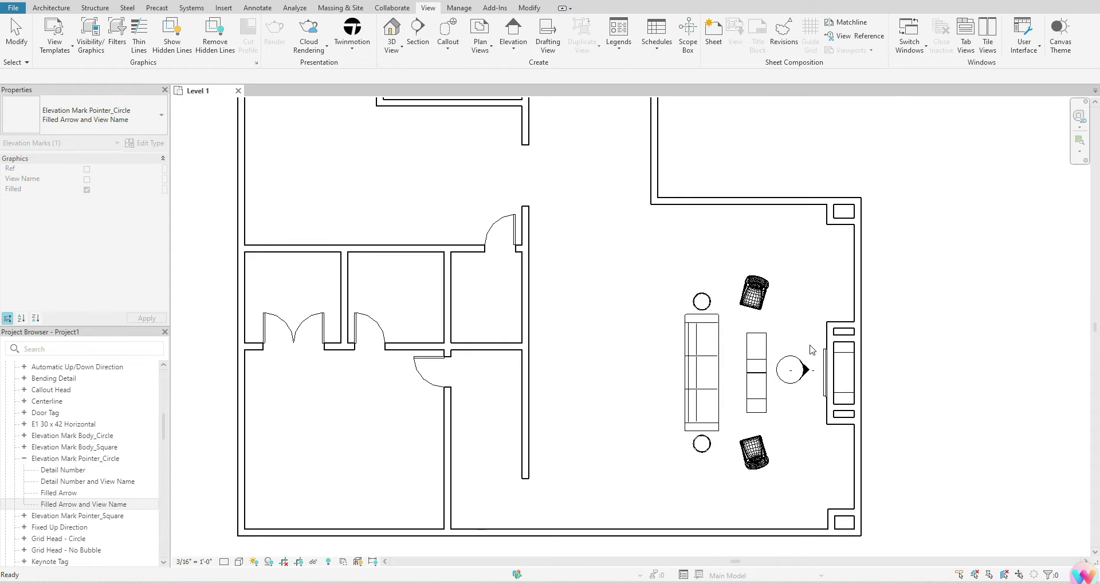
click(806, 334)
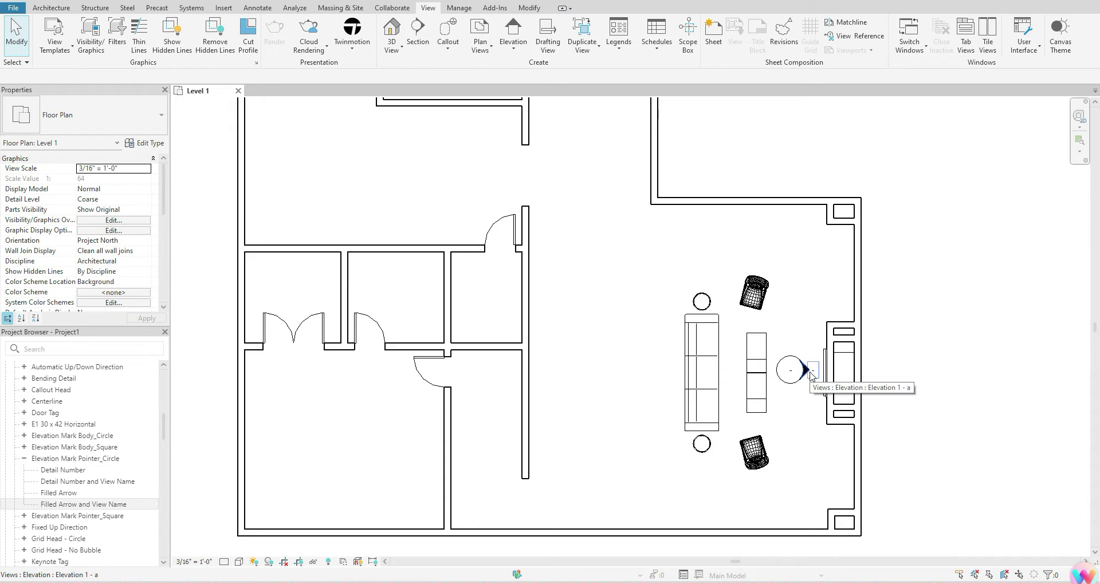
click(811, 376)
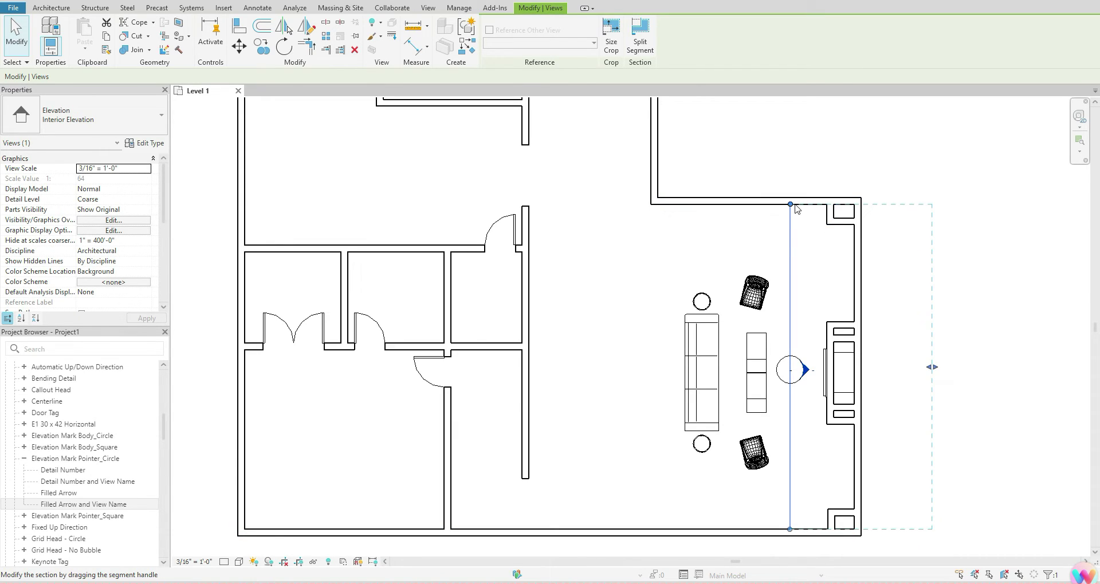
drag(790, 202, 791, 230)
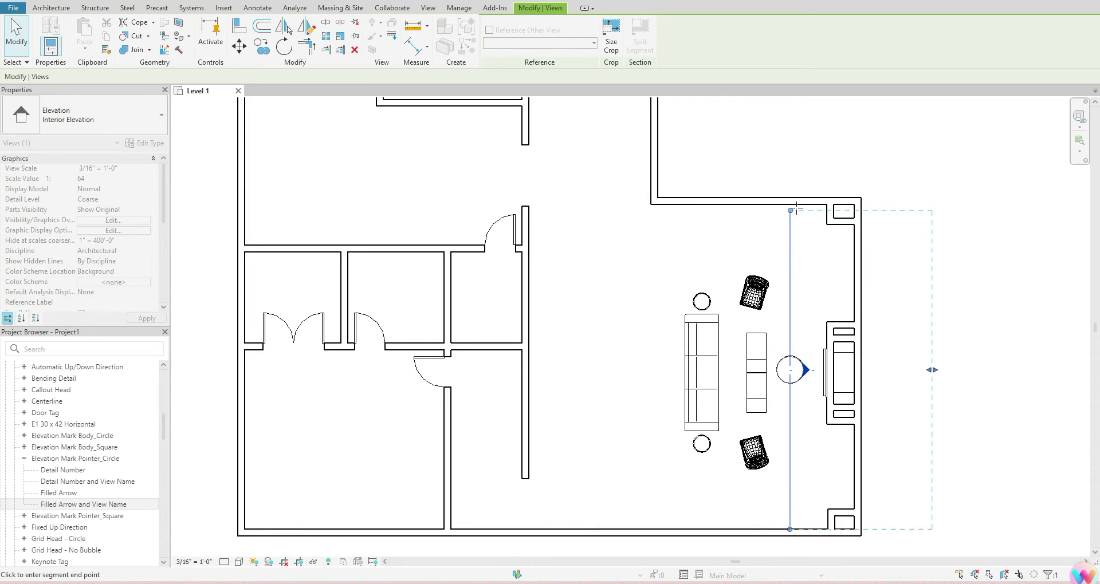
click(843, 316)
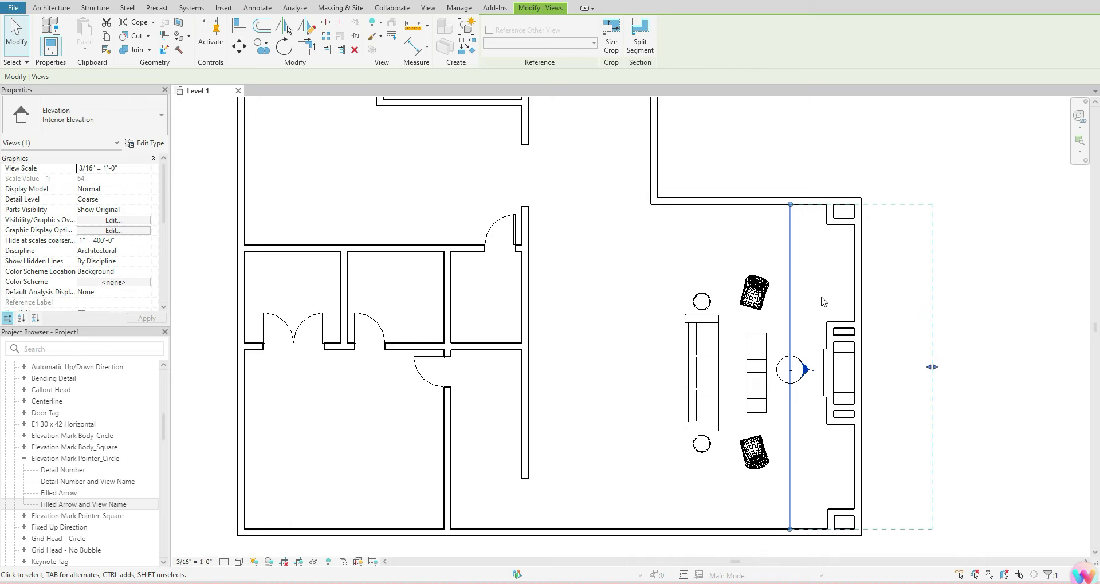
key(Escape)
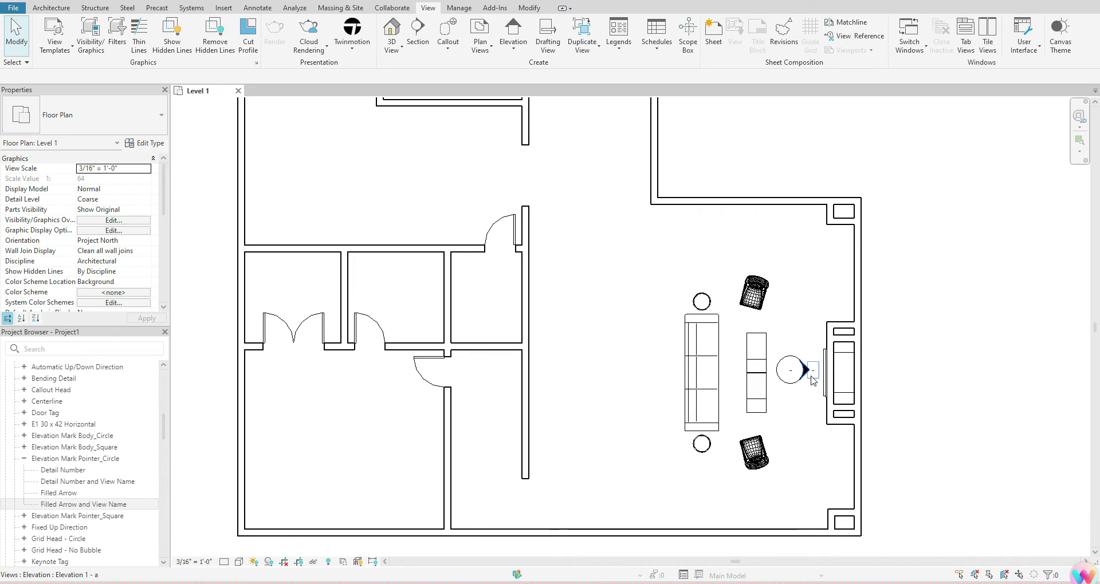
click(164, 426)
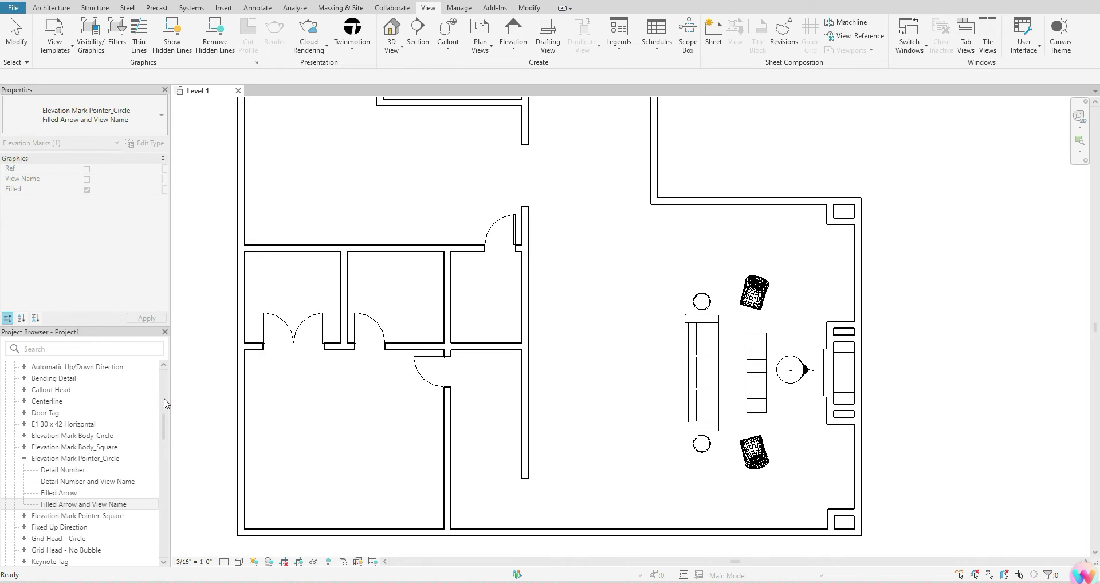
Step: Expand Elevations (Interior Elevation) and open Elevation 1 - a from its plan mark
scroll(165, 421, up, 5)
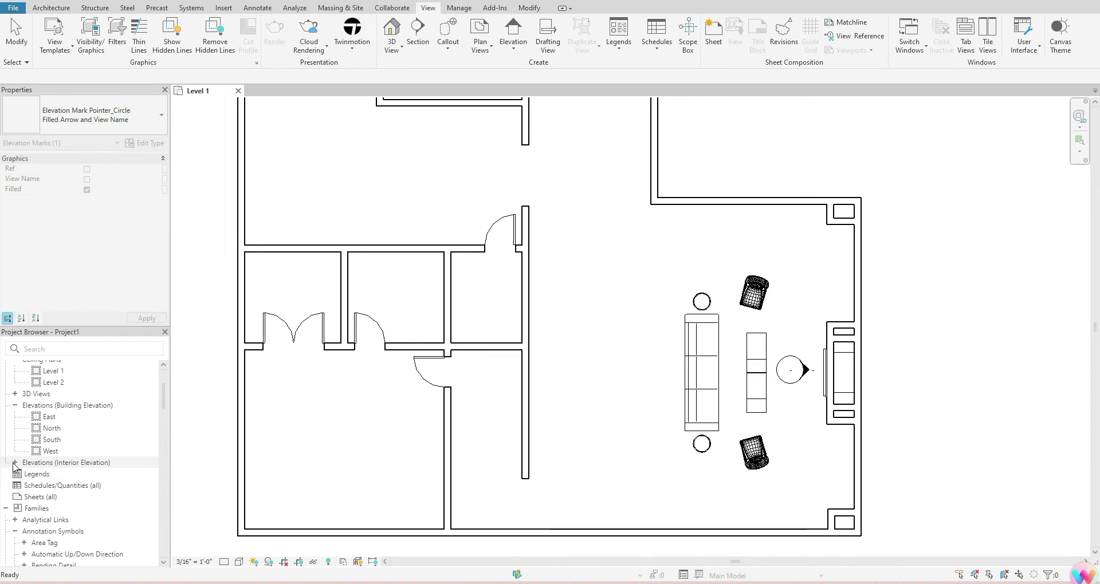
click(16, 464)
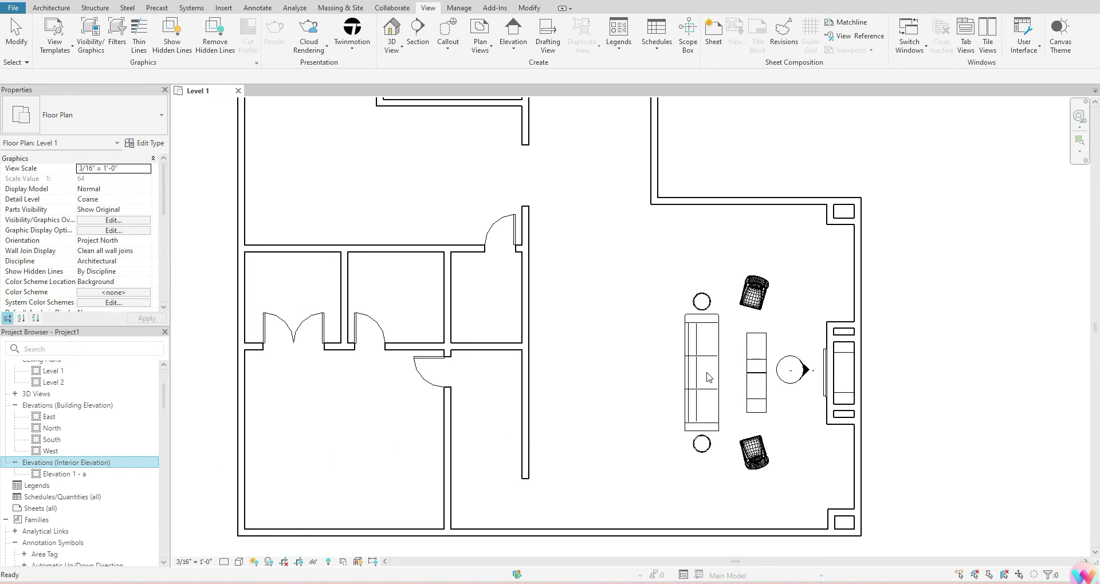
click(812, 372)
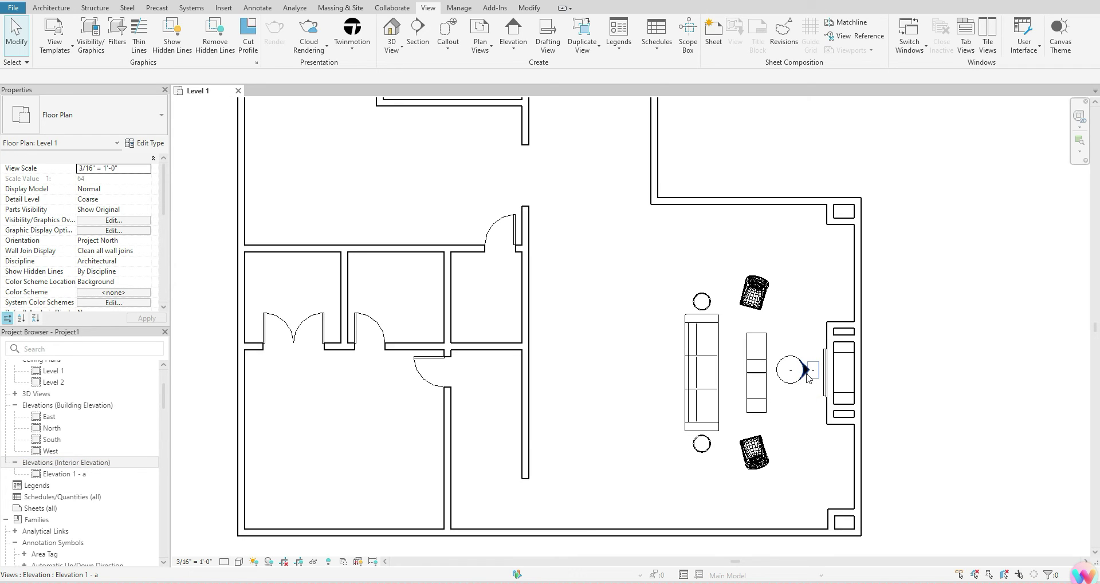
double_click(806, 372)
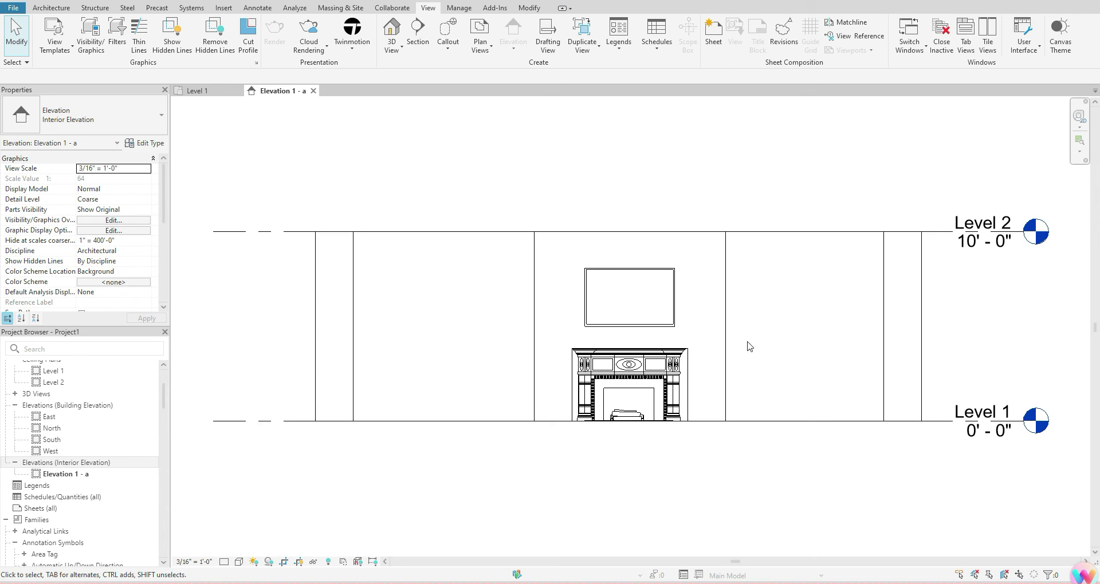
Step: Select Elevation 1 - a in the Project Browser, show its context menu, then dismiss it unrenamed
click(67, 478)
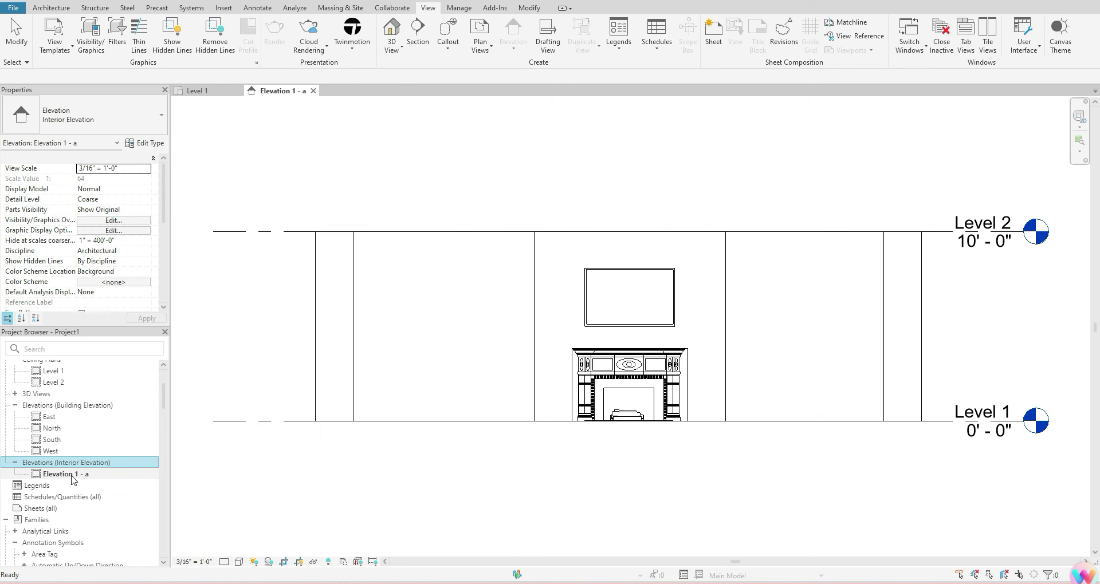
click(69, 475)
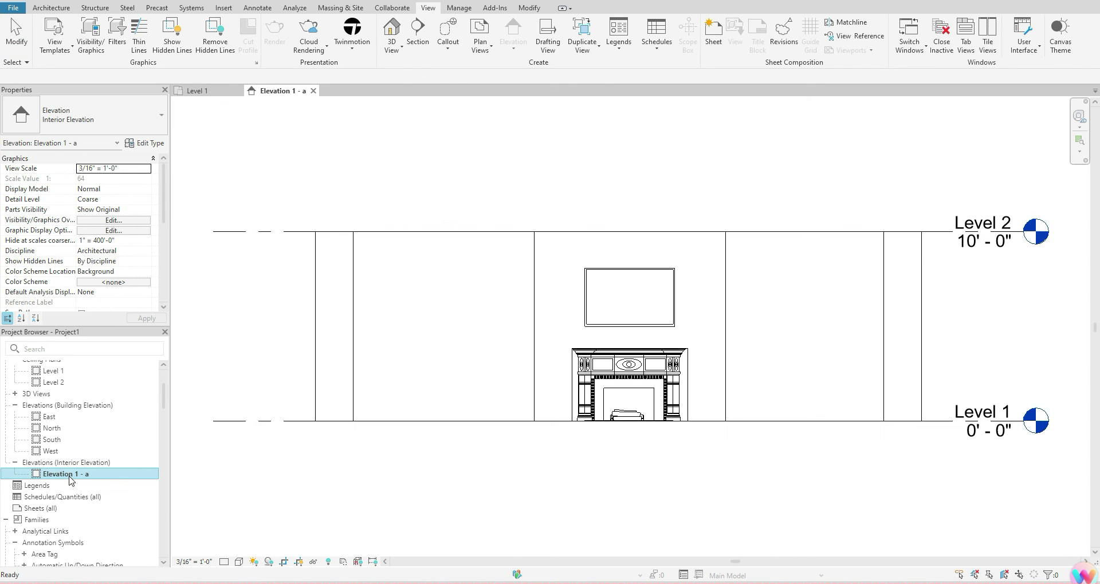
right_click(70, 477)
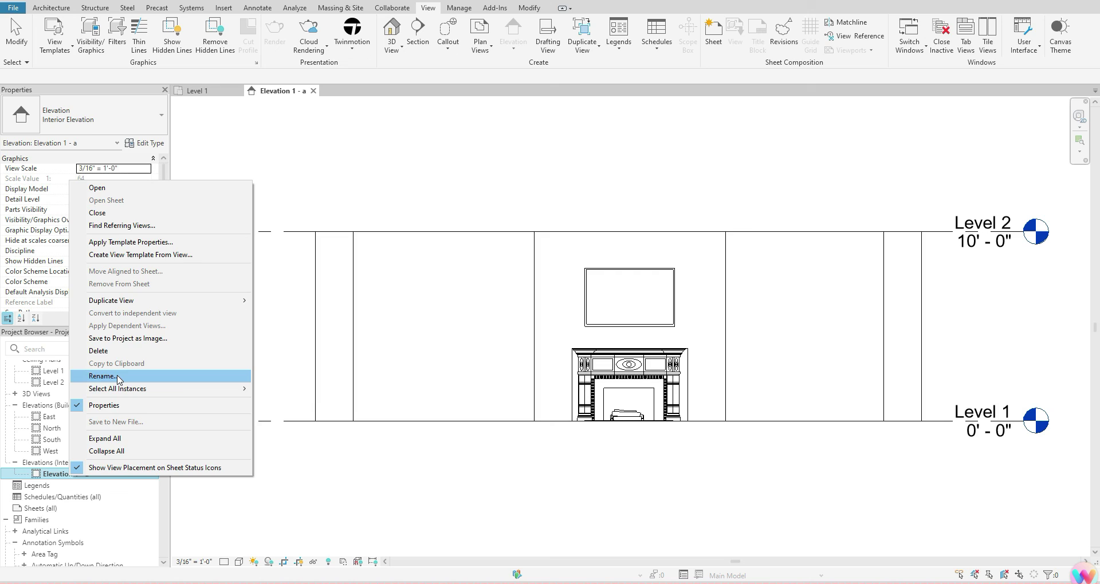
click(521, 496)
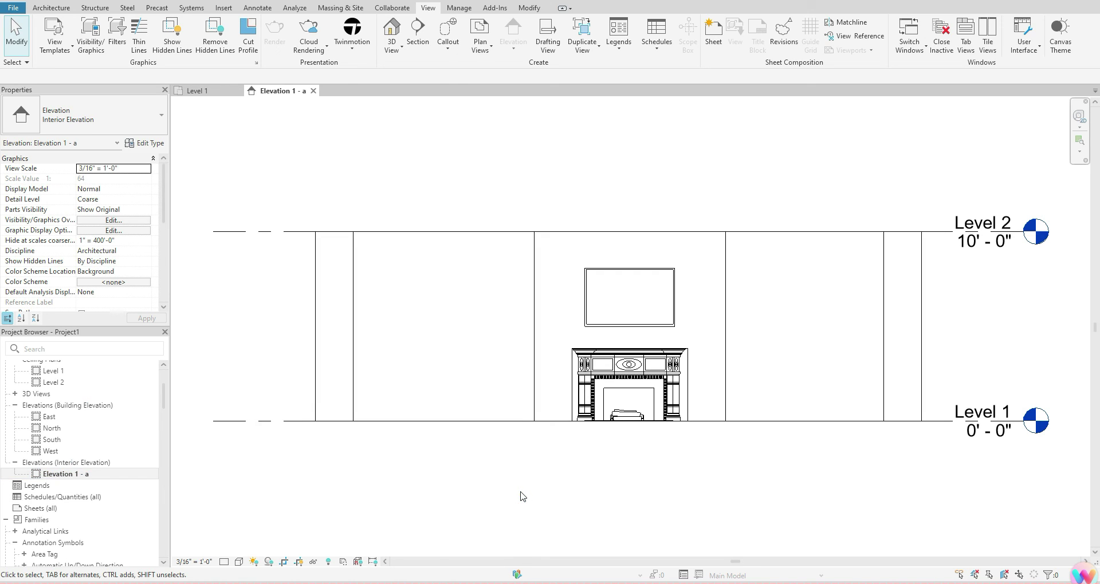